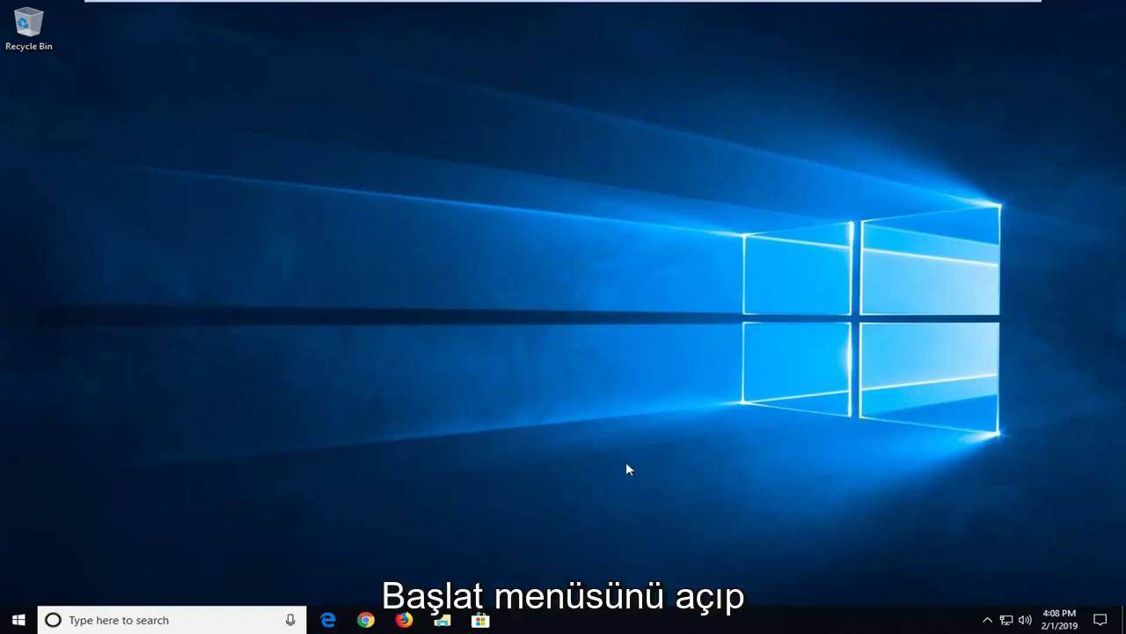
Search the Start menu for 'internet properties' and open Internet Options.
click(14, 620)
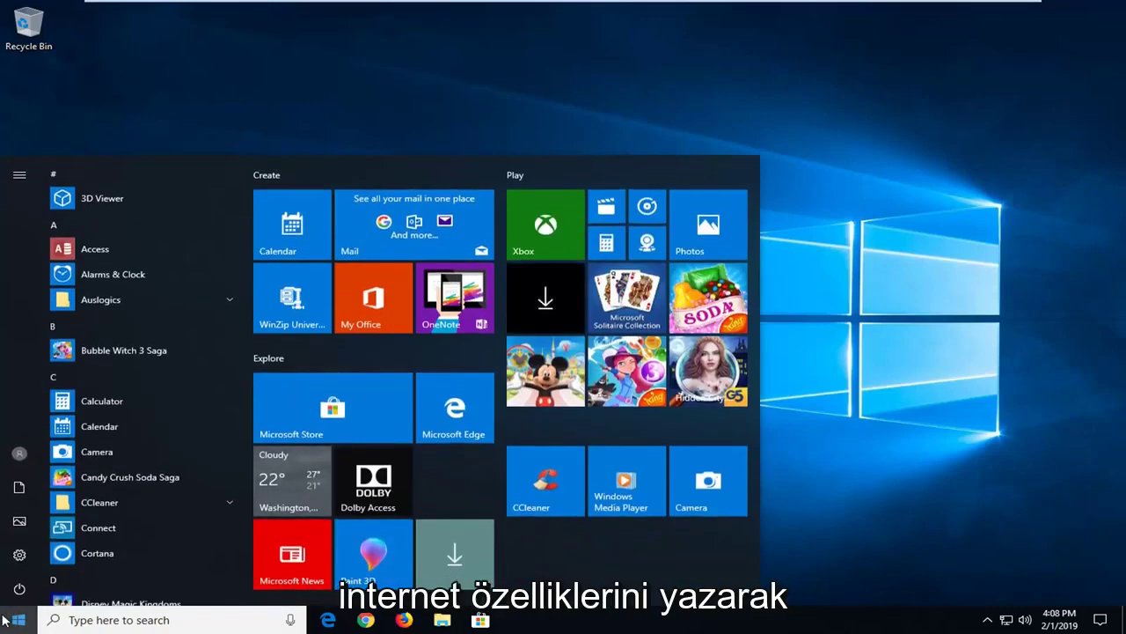
text(internet )
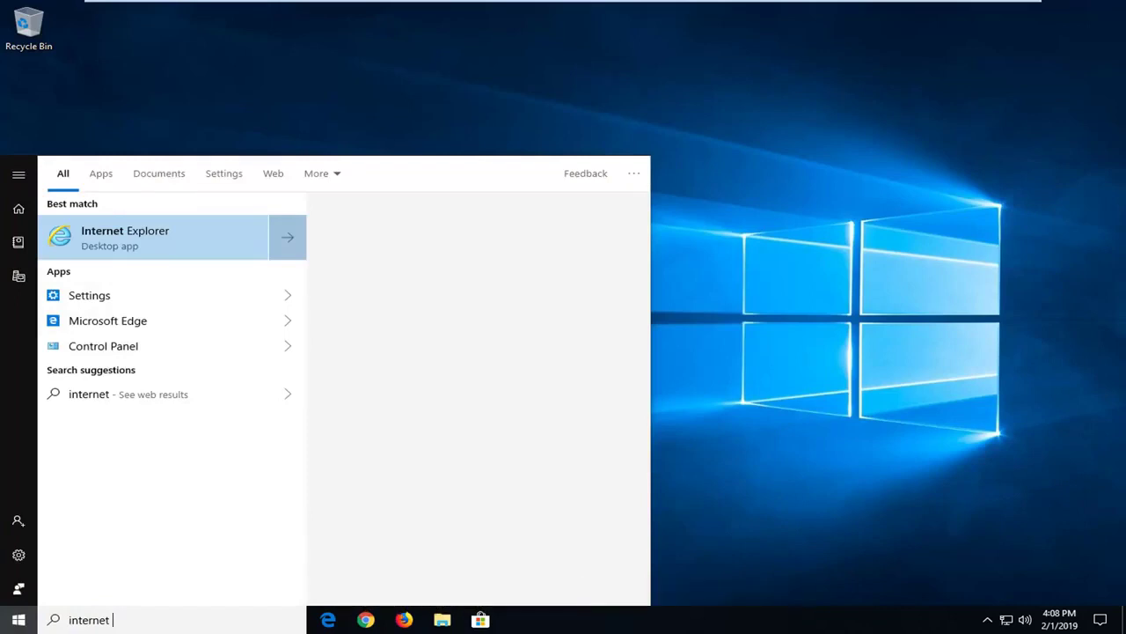
text(properties)
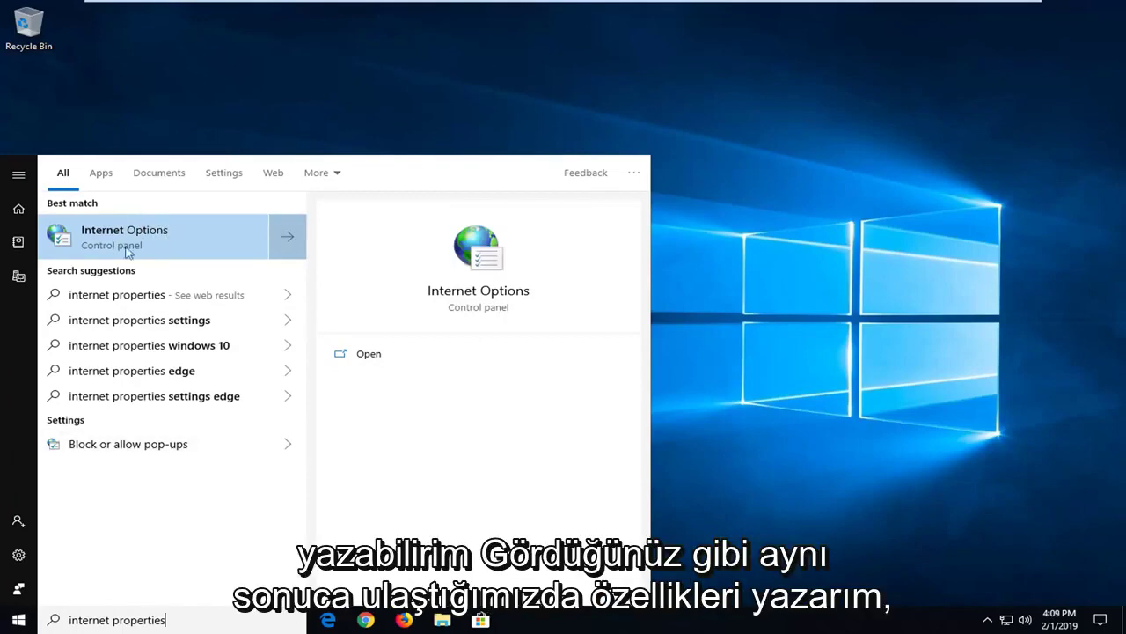
click(157, 243)
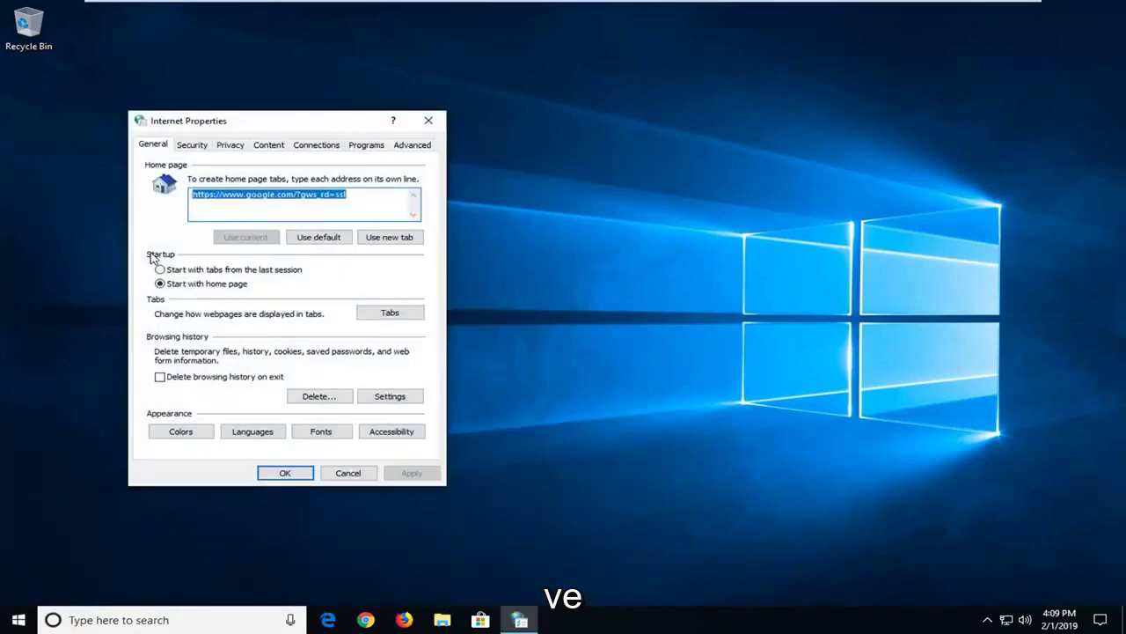
Leave 'Use a proxy server for your LAN' unchecked in LAN settings and confirm both dialogs.
drag(229, 120, 450, 133)
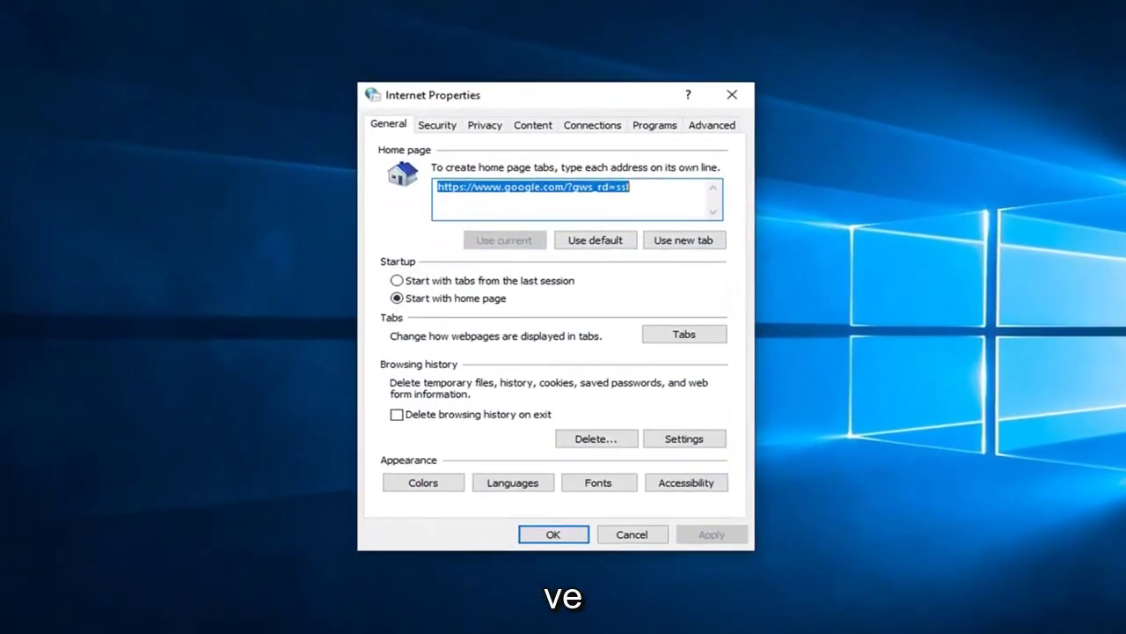
click(591, 128)
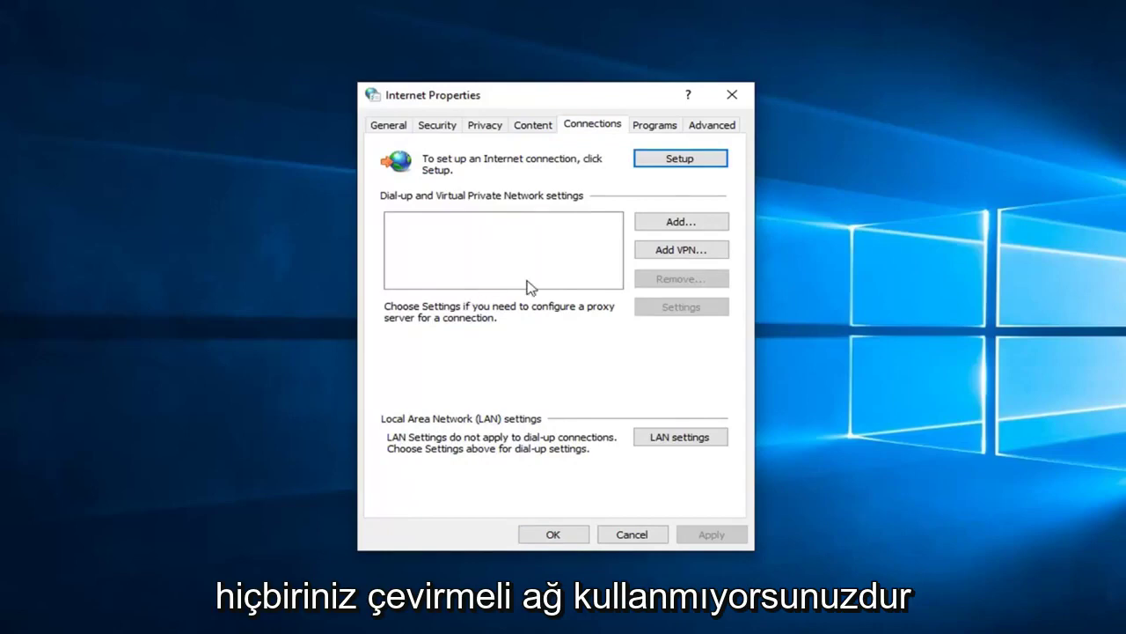
click(659, 444)
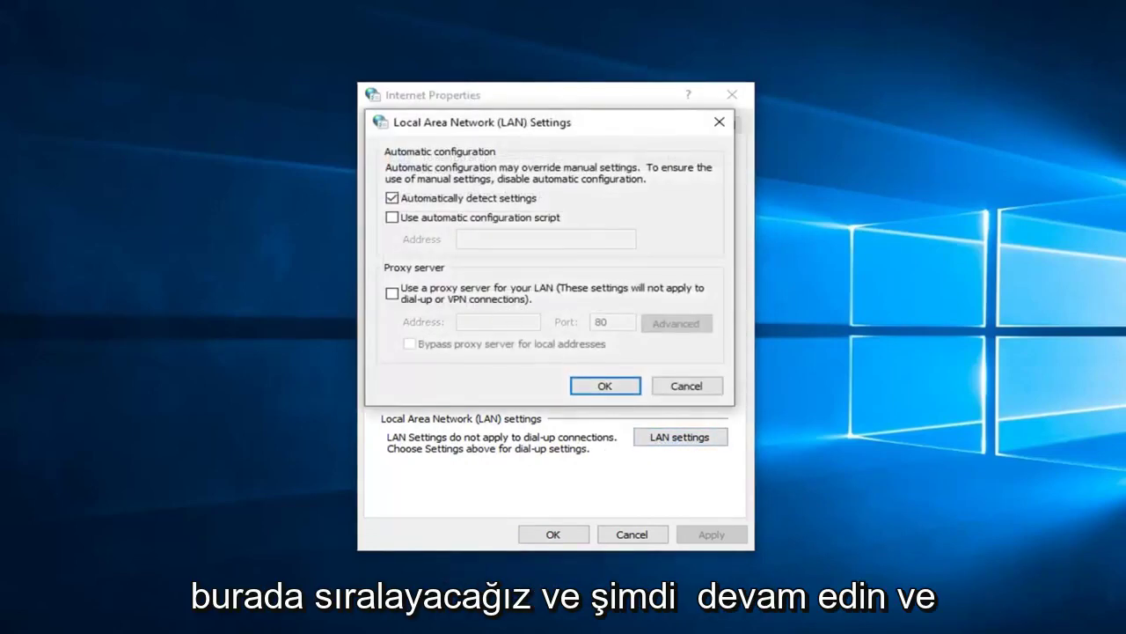
click(392, 293)
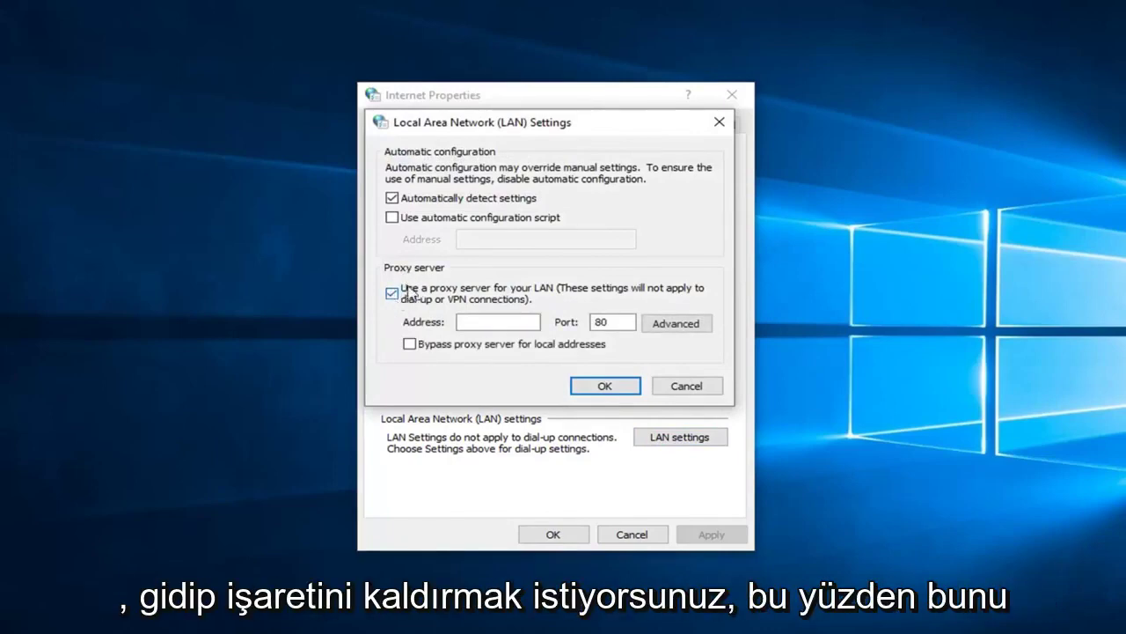
click(395, 296)
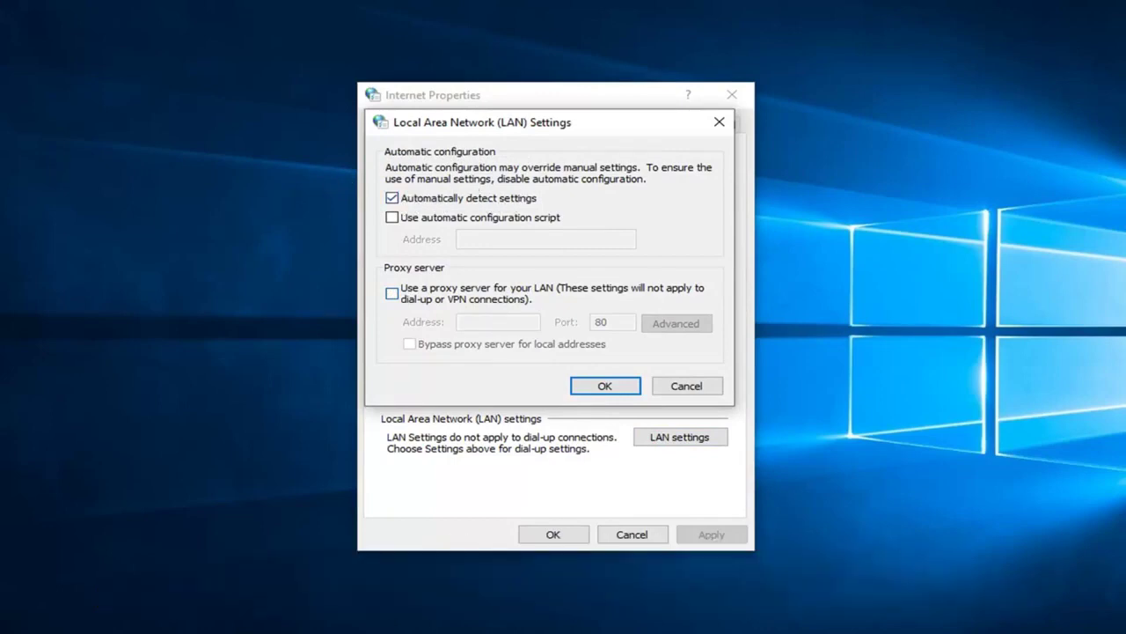
click(604, 388)
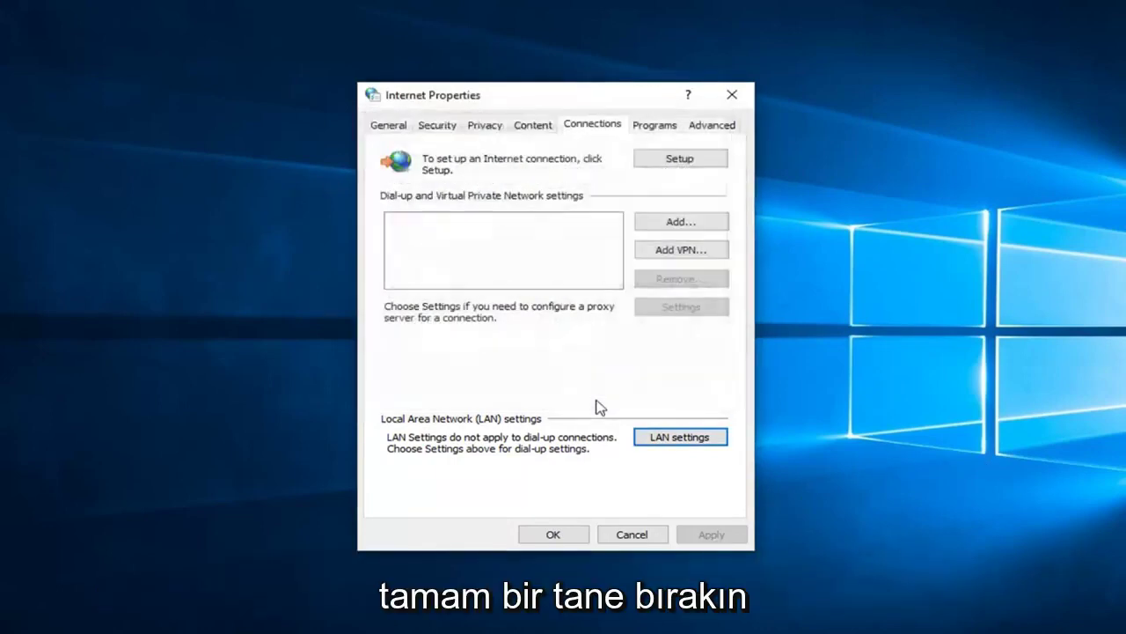
click(565, 536)
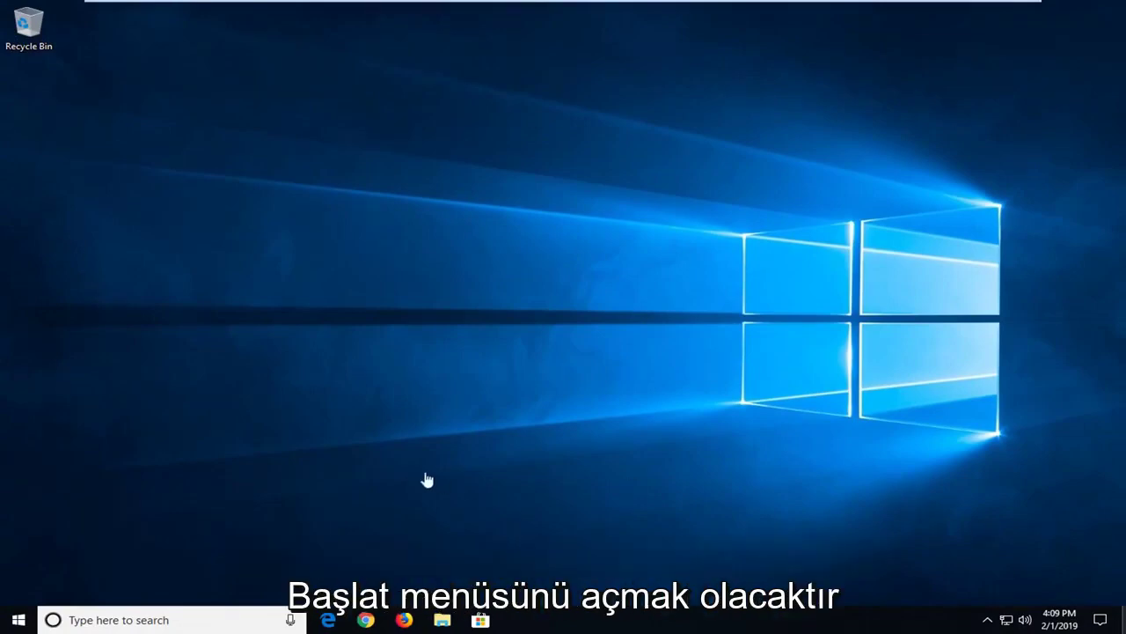
Launch Command Prompt from a 'cmd' search as administrator, approving the UAC prompt.
click(10, 622)
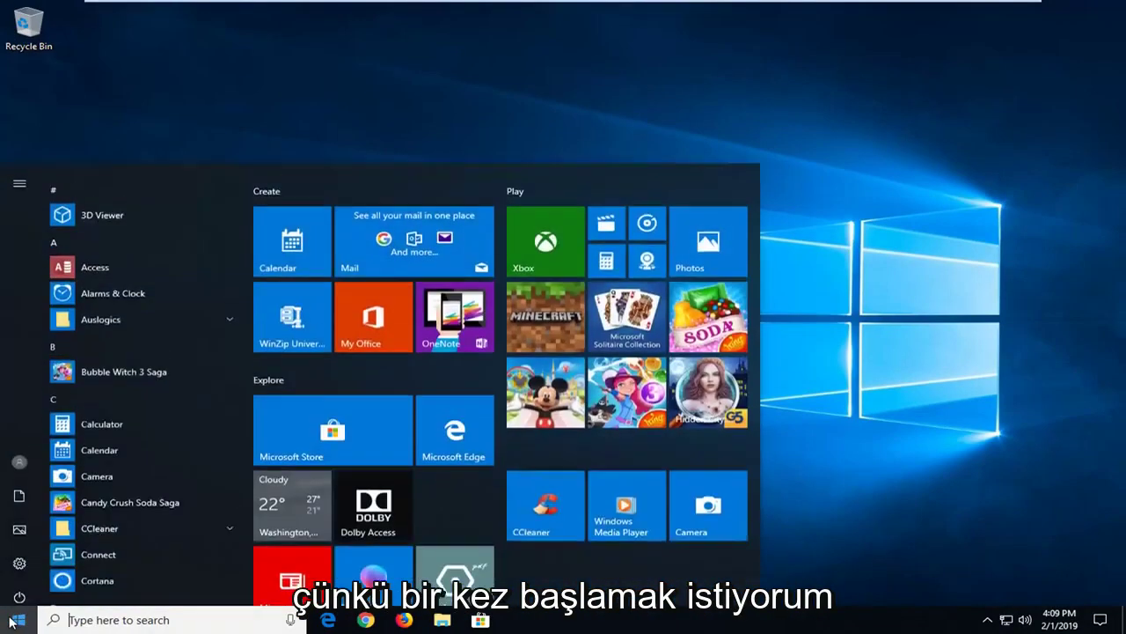
text(cmd)
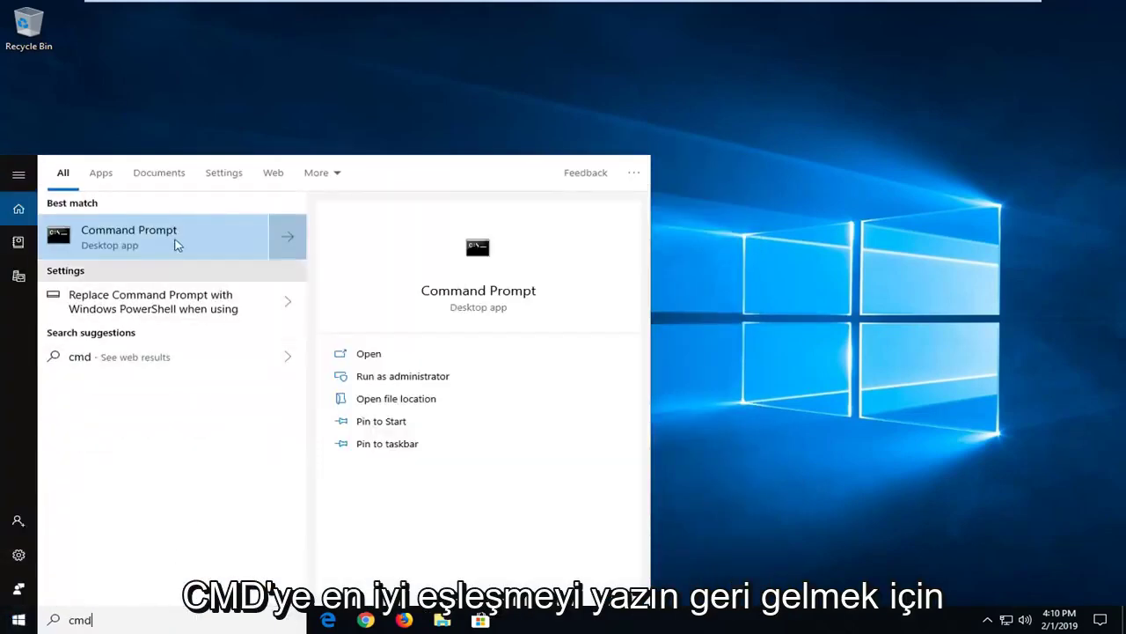
right_click(170, 234)
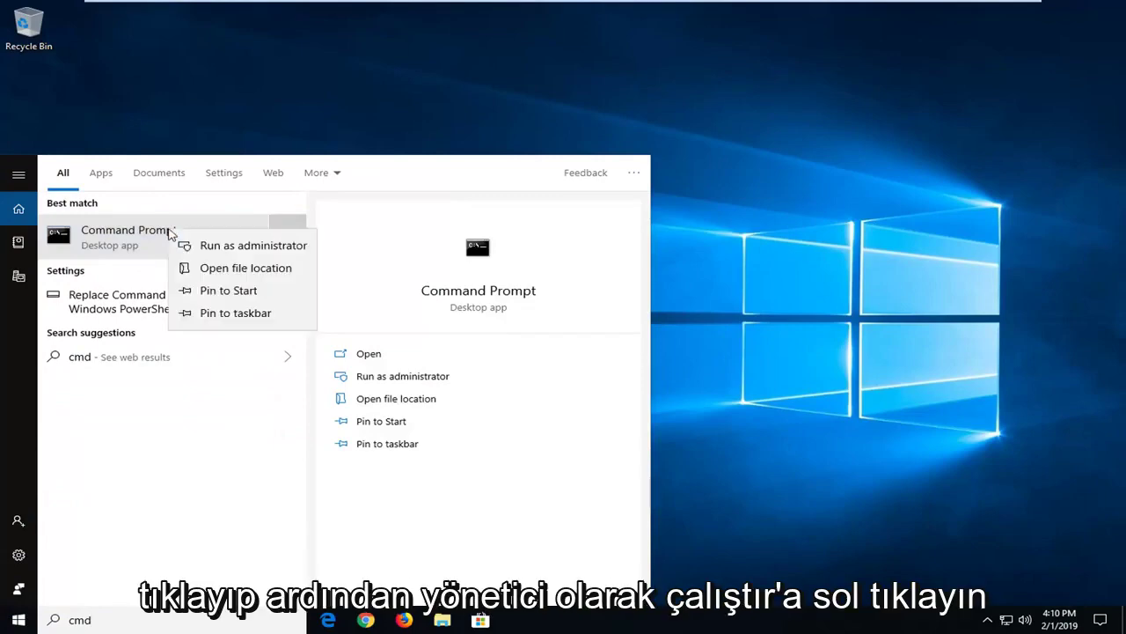
click(198, 244)
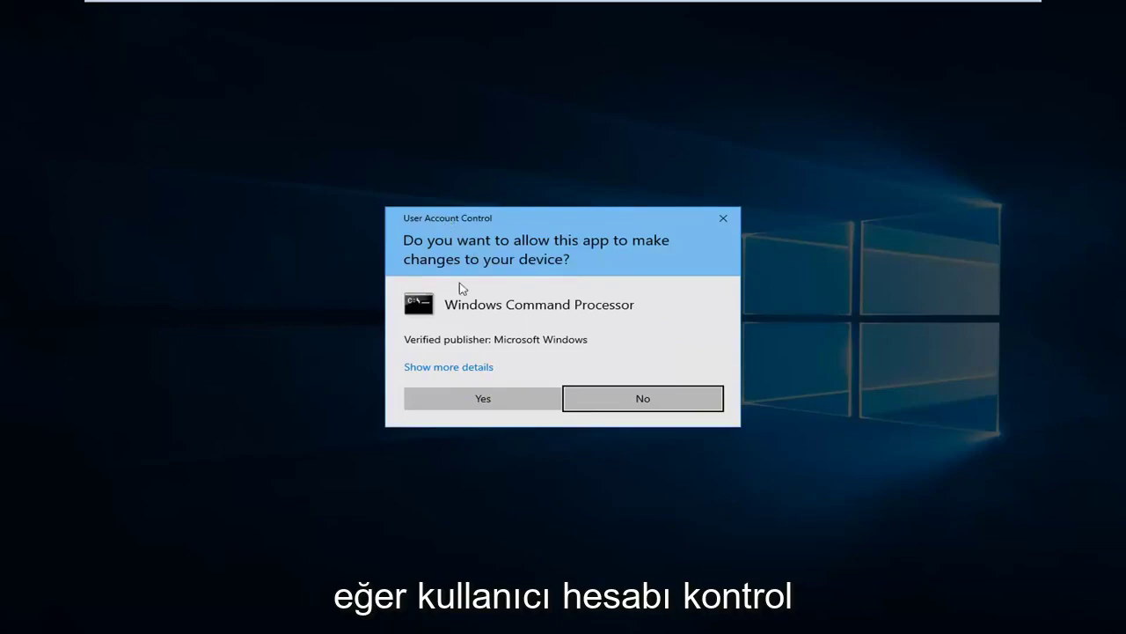
click(470, 398)
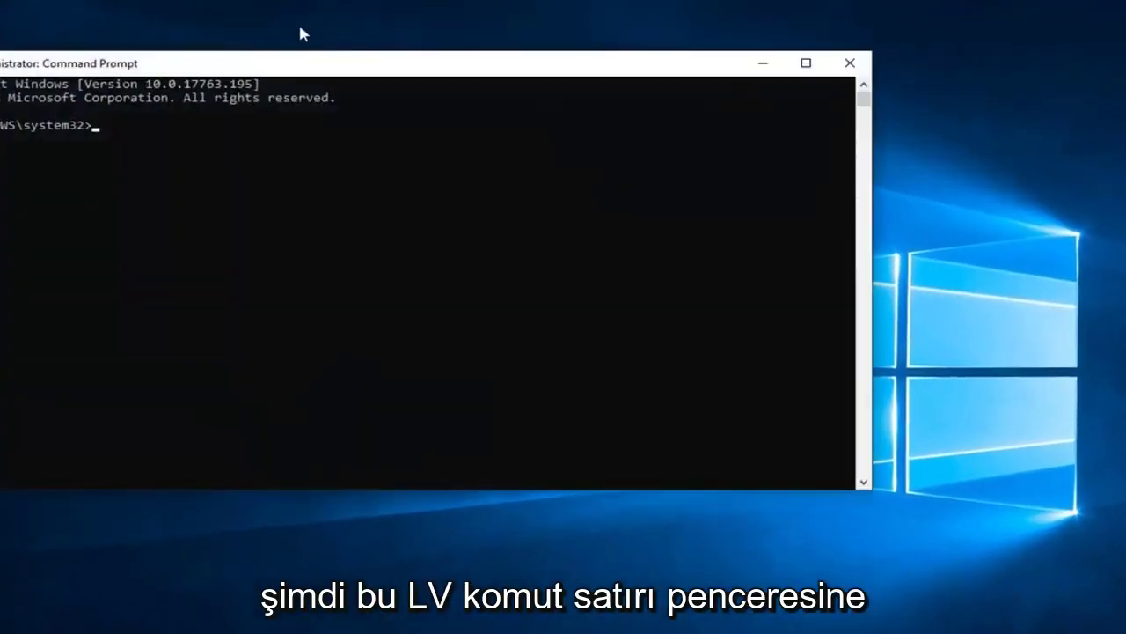
Run 'ipconfig /flushdns' and then 'netsh winsock reset' in the elevated prompt.
mouse_move(300, 66)
mouse_down()
mouse_move(432, 90)
mouse_move(480, 114)
mouse_up()
text(ip)
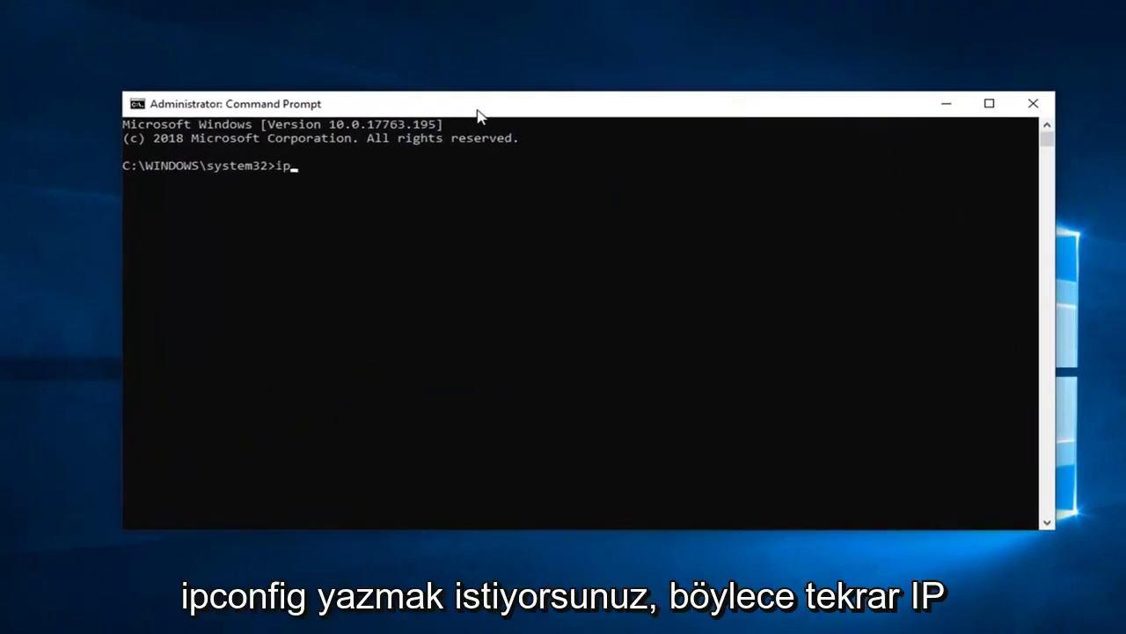
text(config)
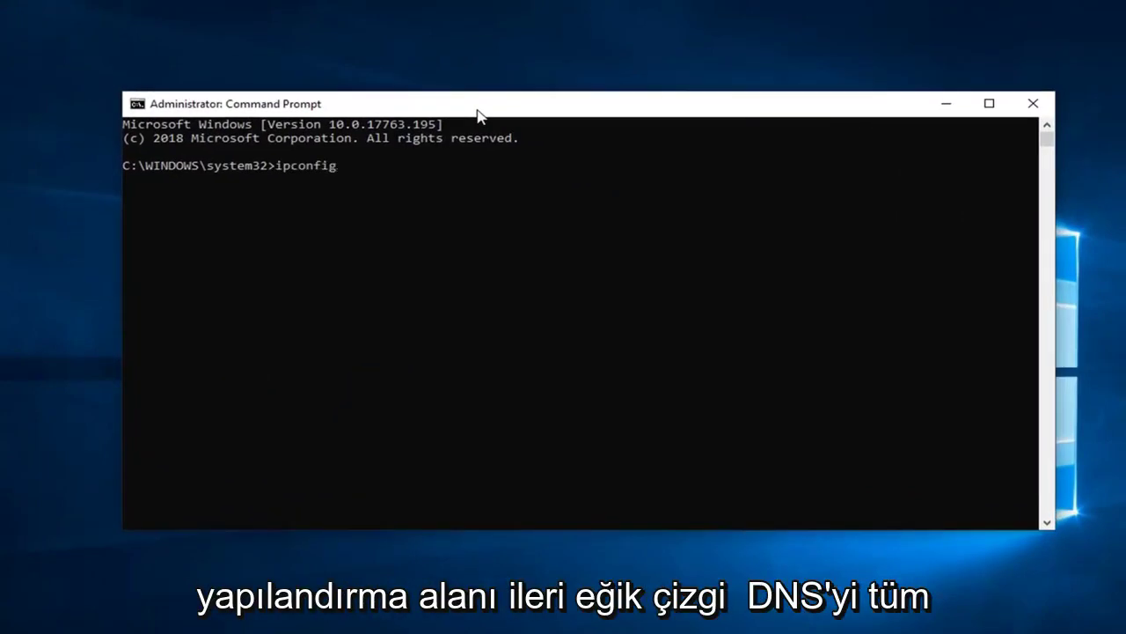
text( /)
text(flushdns)
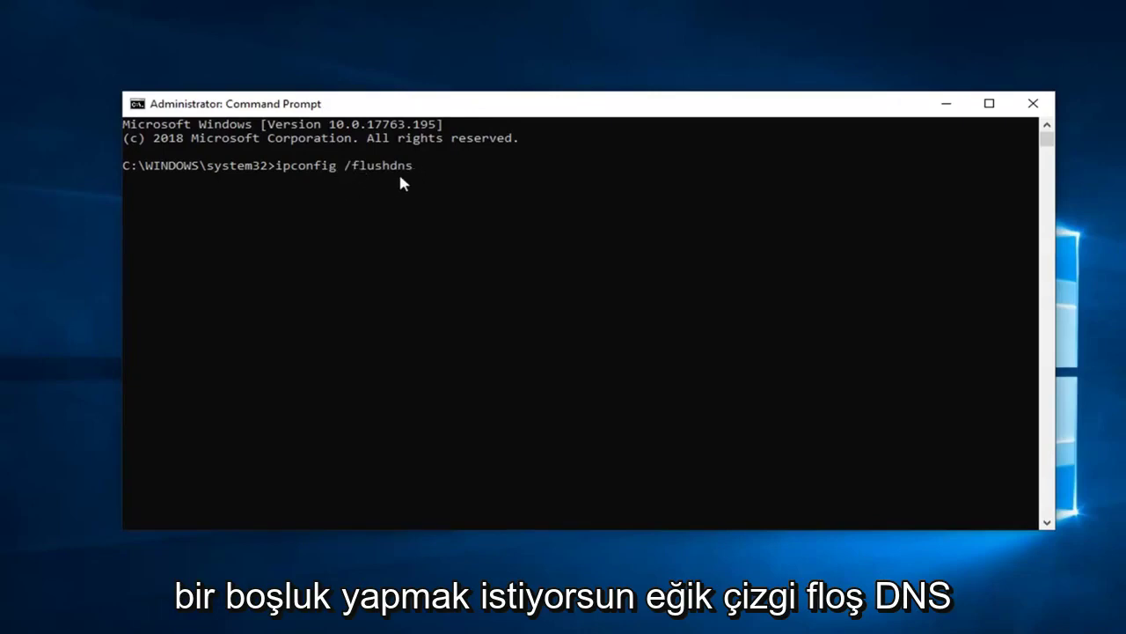
key(Return)
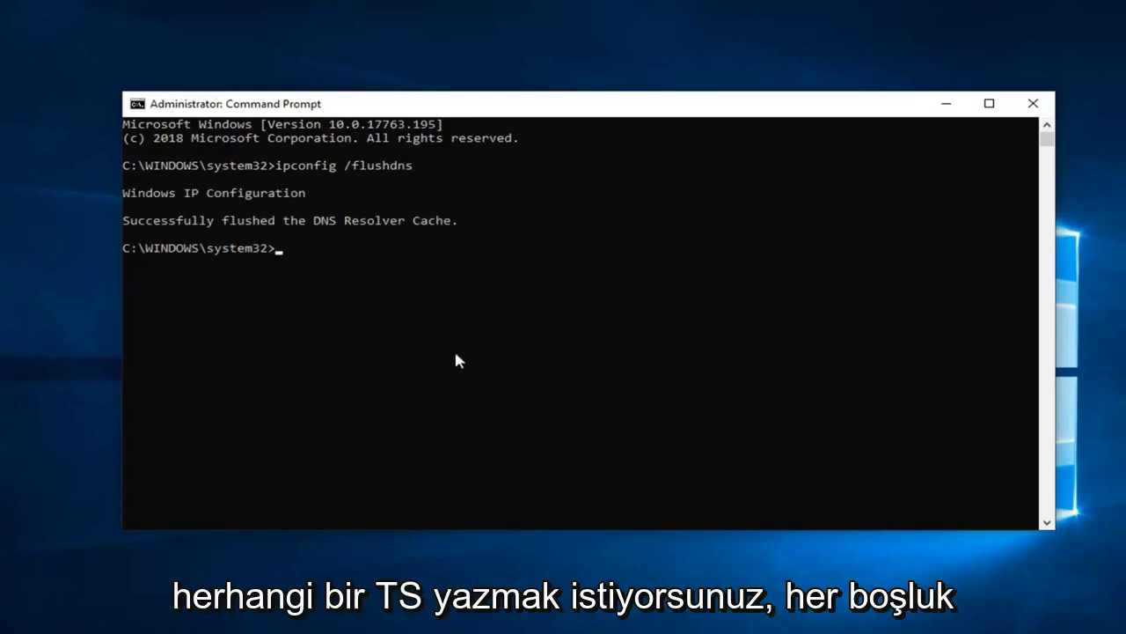
text(netsh w)
text(insock)
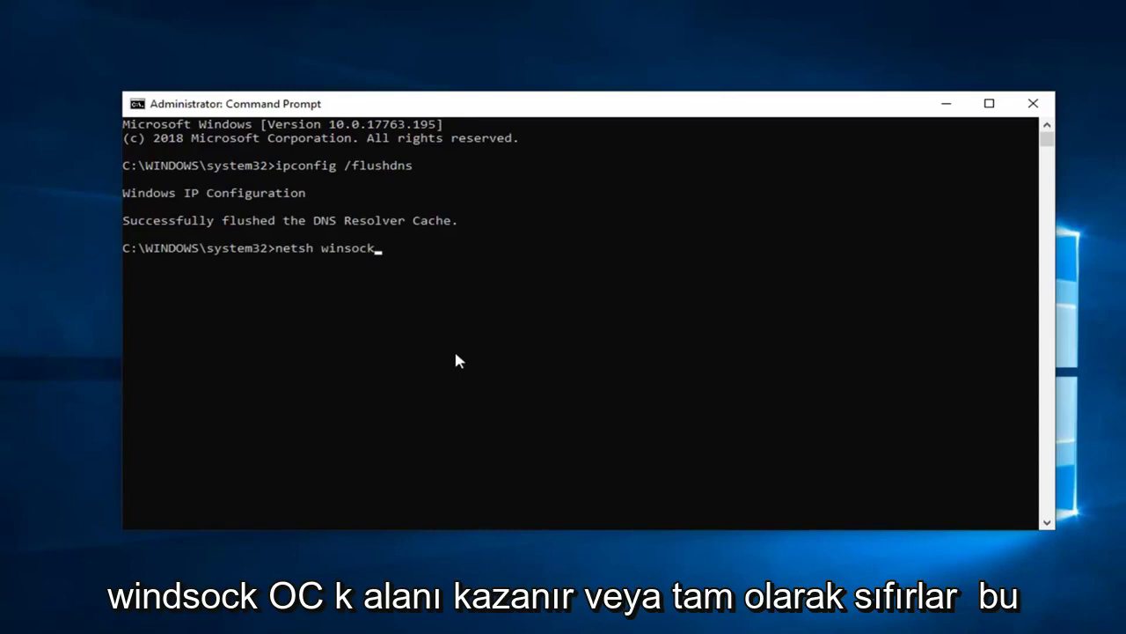
text( r)
text(eset)
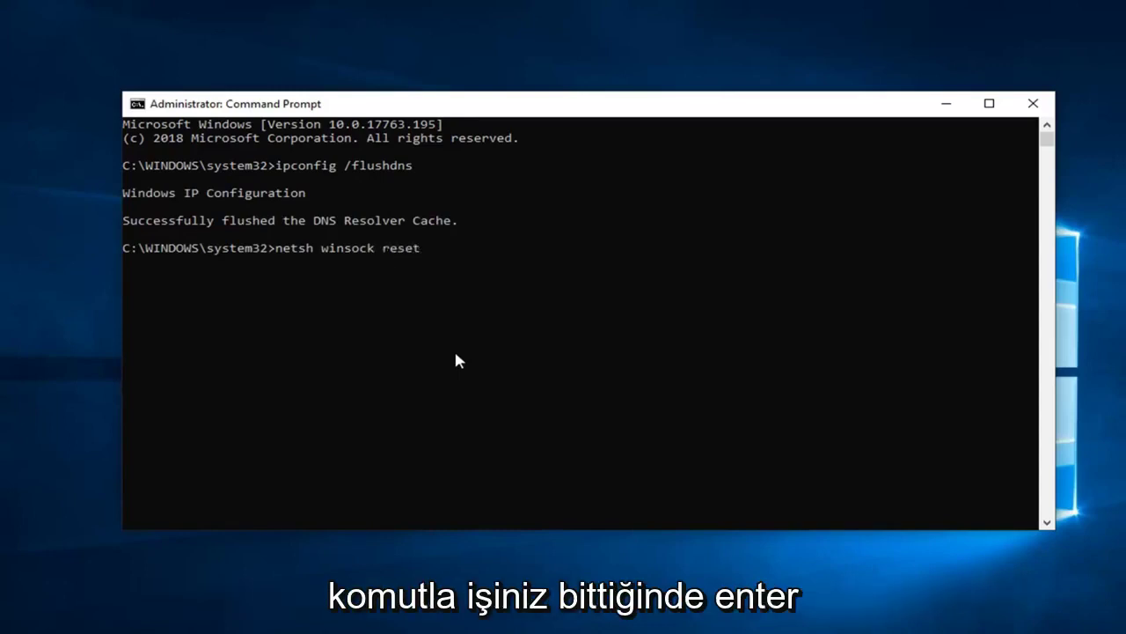
key(Return)
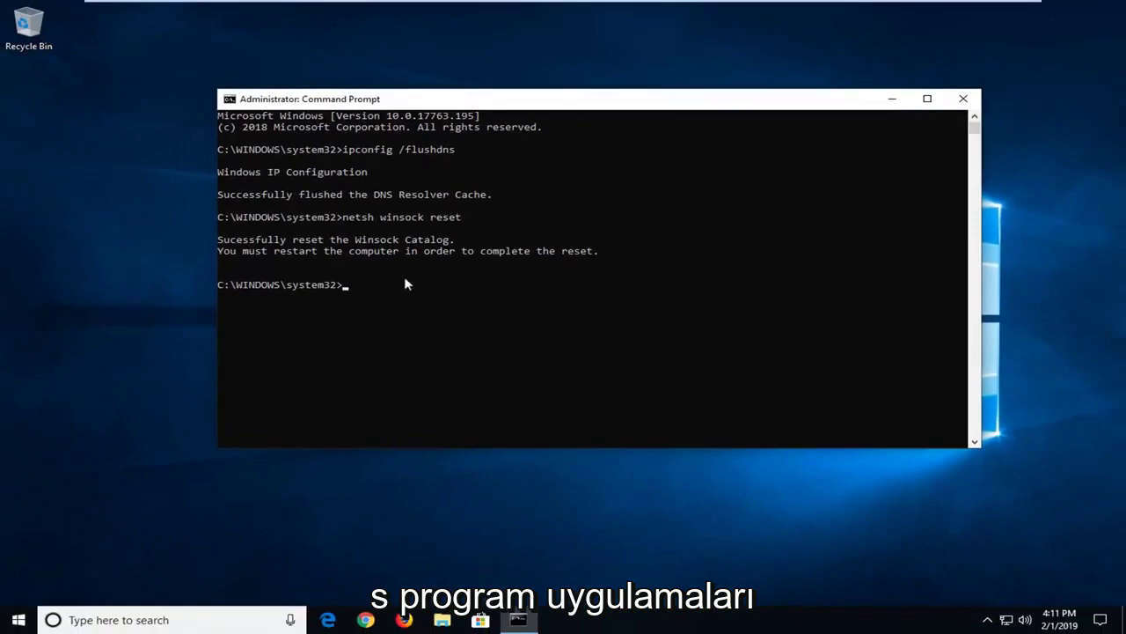
Close the administrator Command Prompt window.
click(965, 102)
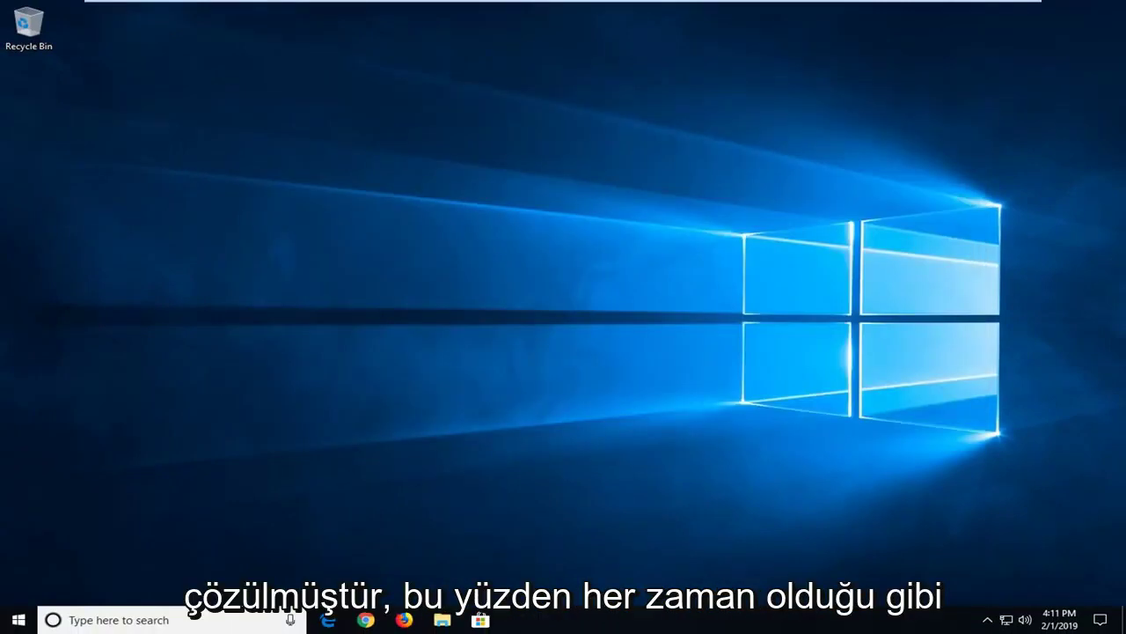